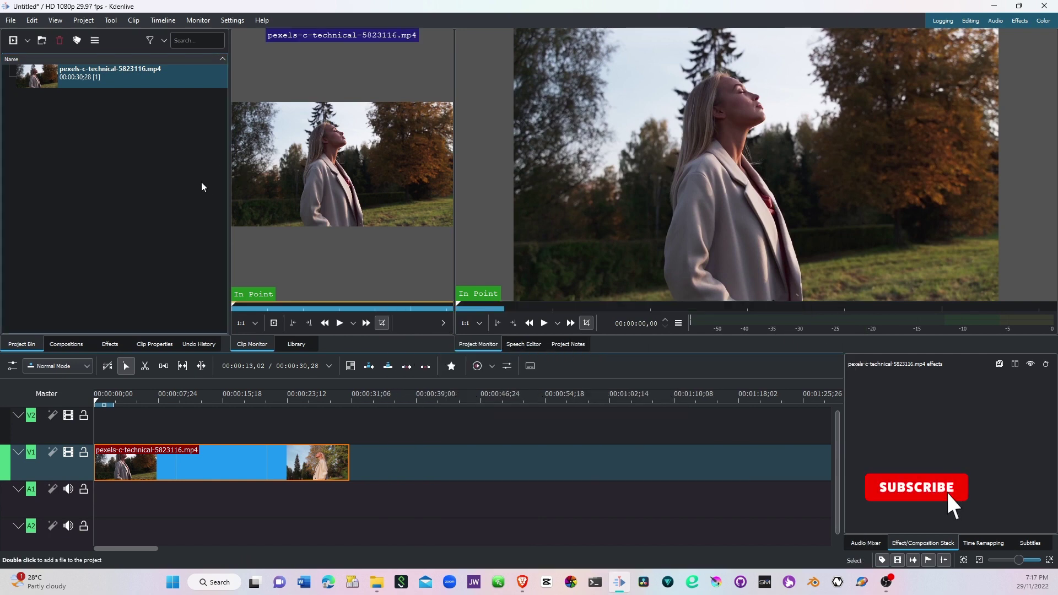
# - Apply the LetterBOxed video effect from Transform, Distort and Perspective to the V1 clip
pyautogui.click(213, 181)
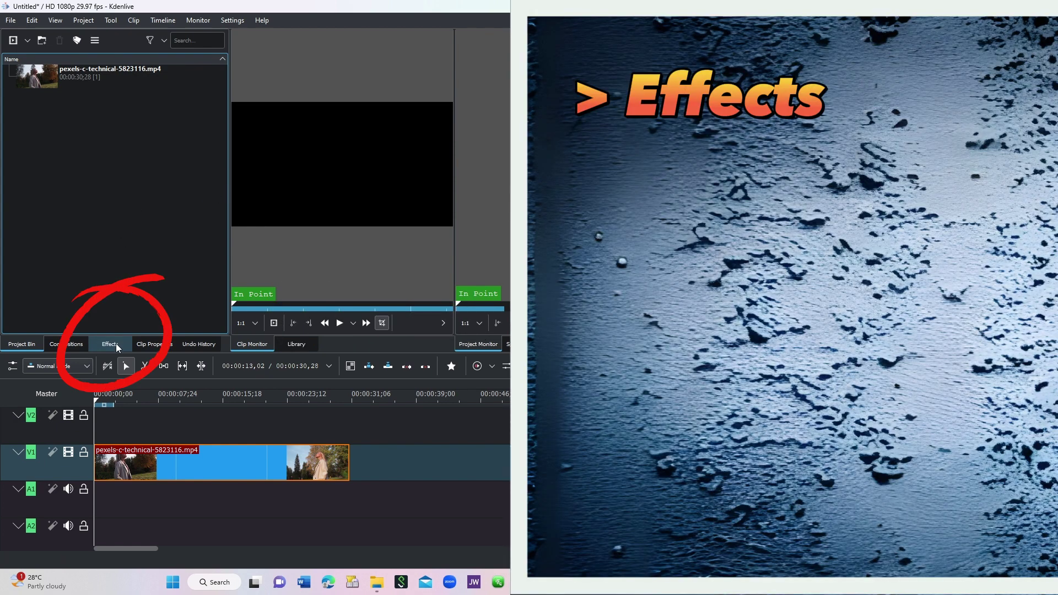
pyautogui.click(116, 345)
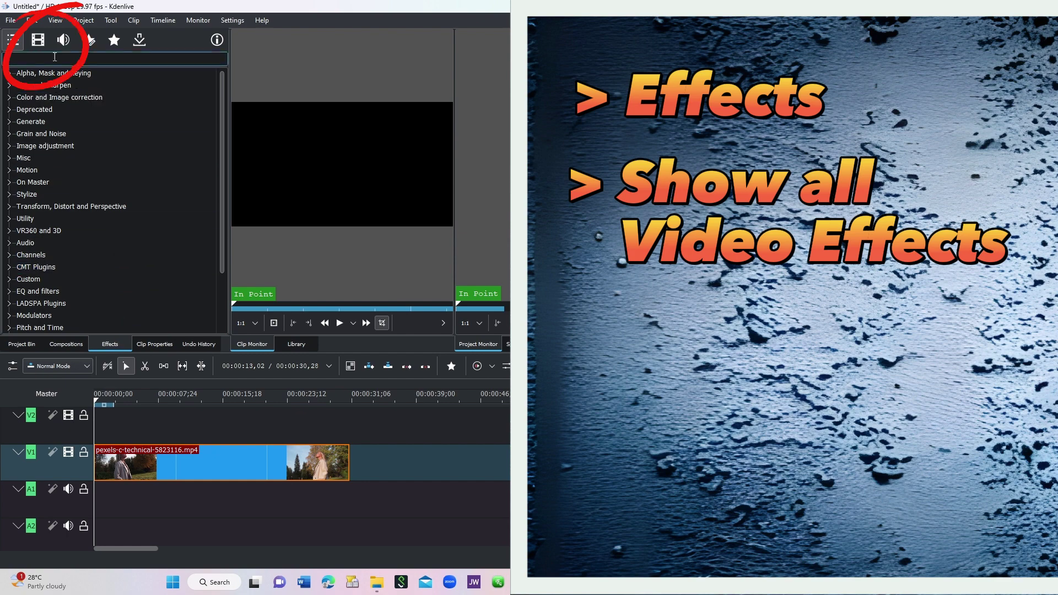
pyautogui.click(37, 40)
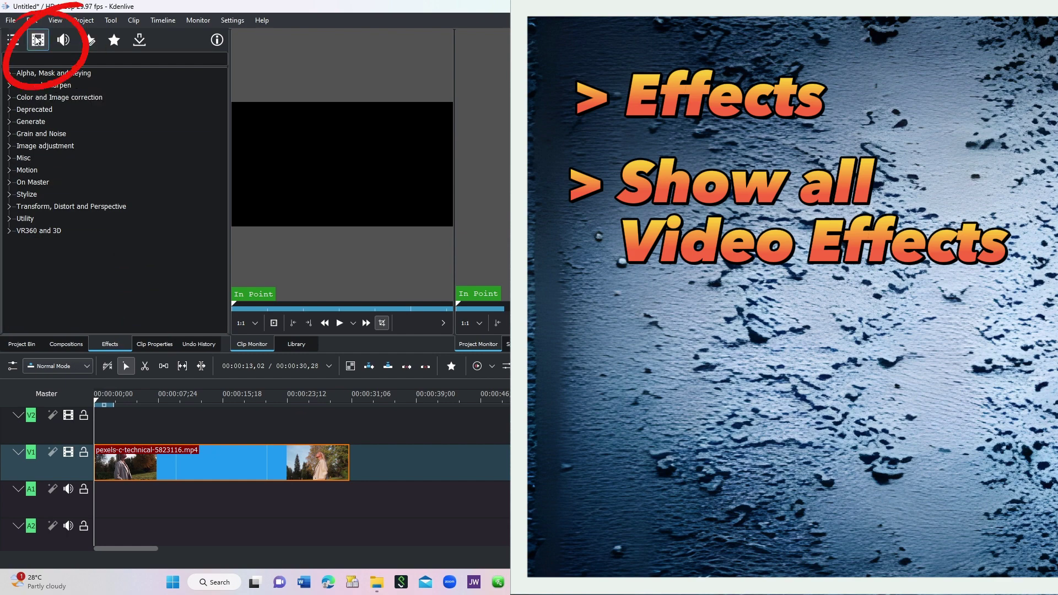
pyautogui.click(49, 208)
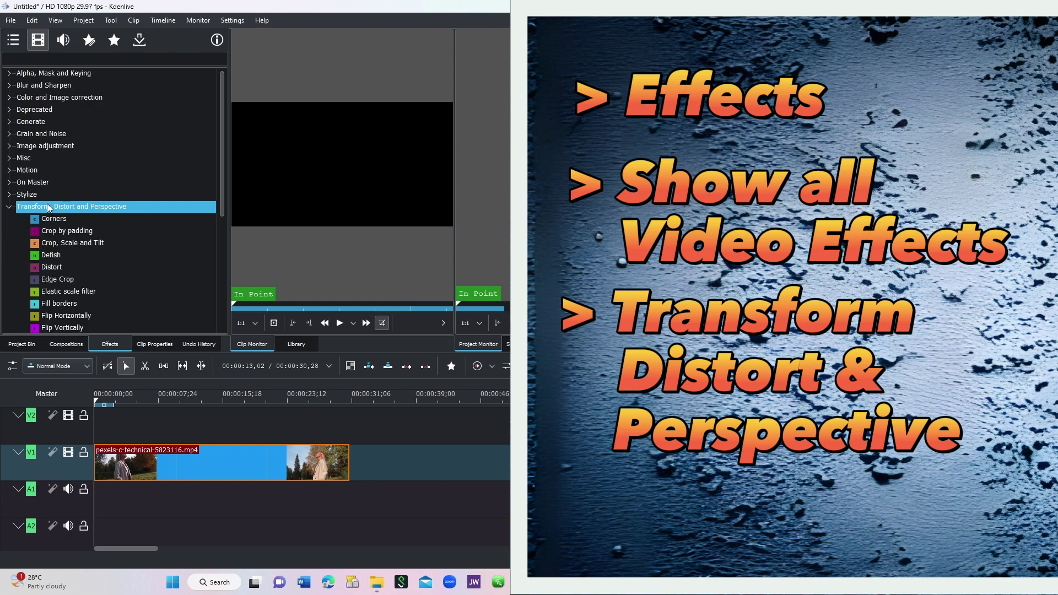
pyautogui.scroll(-4, 49, 209)
pyautogui.click(64, 247)
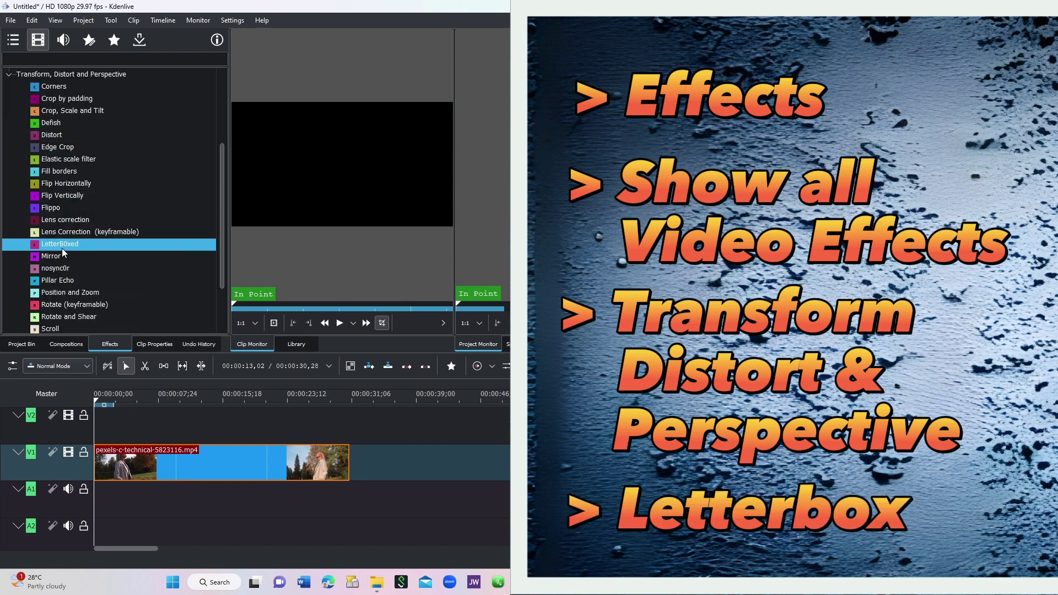
pyautogui.moveTo(62, 249); pyautogui.dragTo(170, 464)
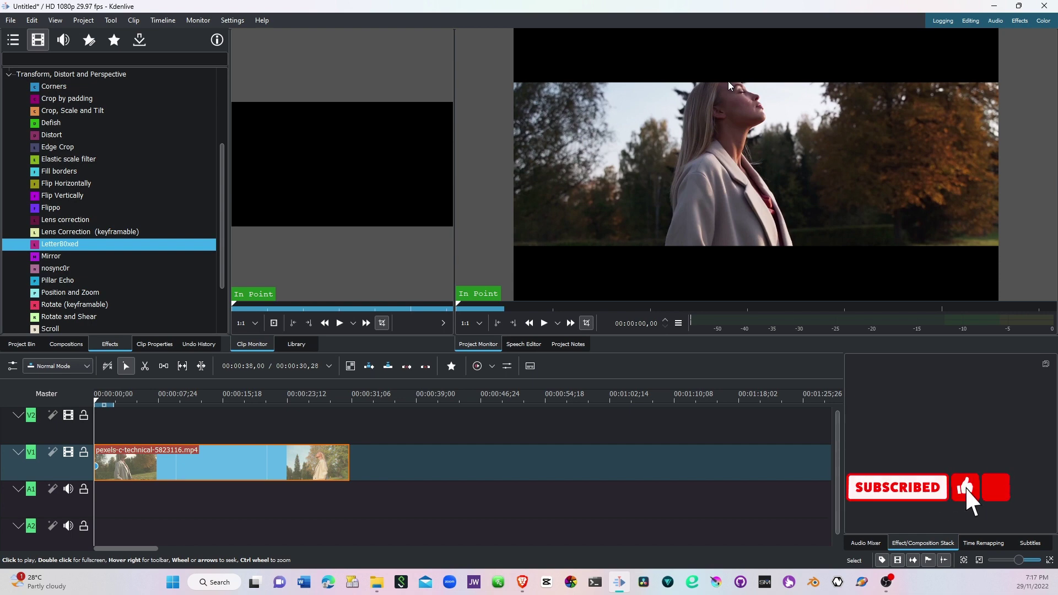
# - Lower the clip's LetterBOxed Border Width to 289 so the black bars get thinner
pyautogui.click(276, 457)
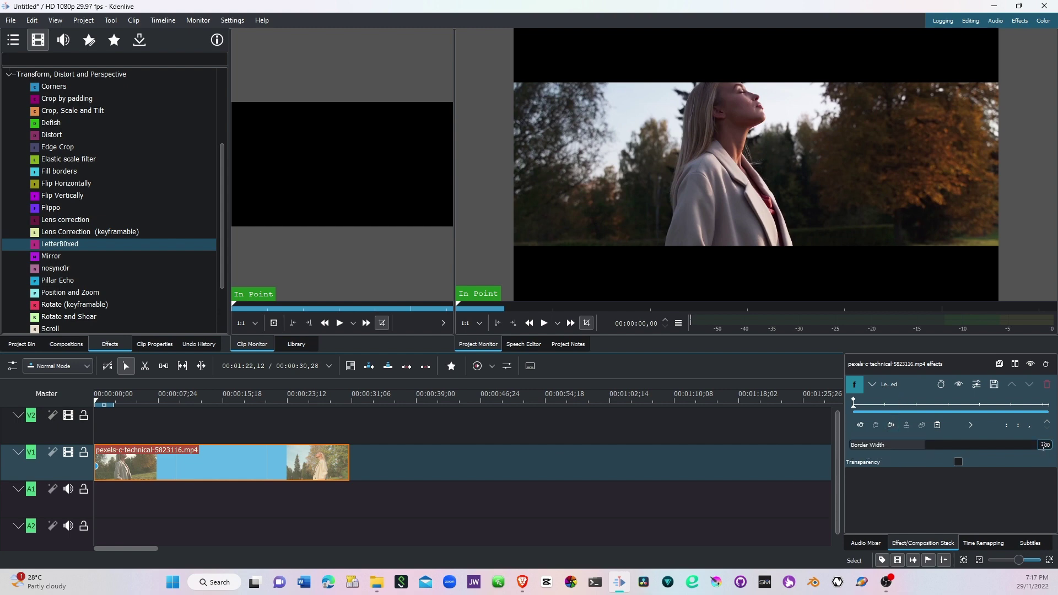
pyautogui.moveTo(1041, 447); pyautogui.dragTo(913, 449)
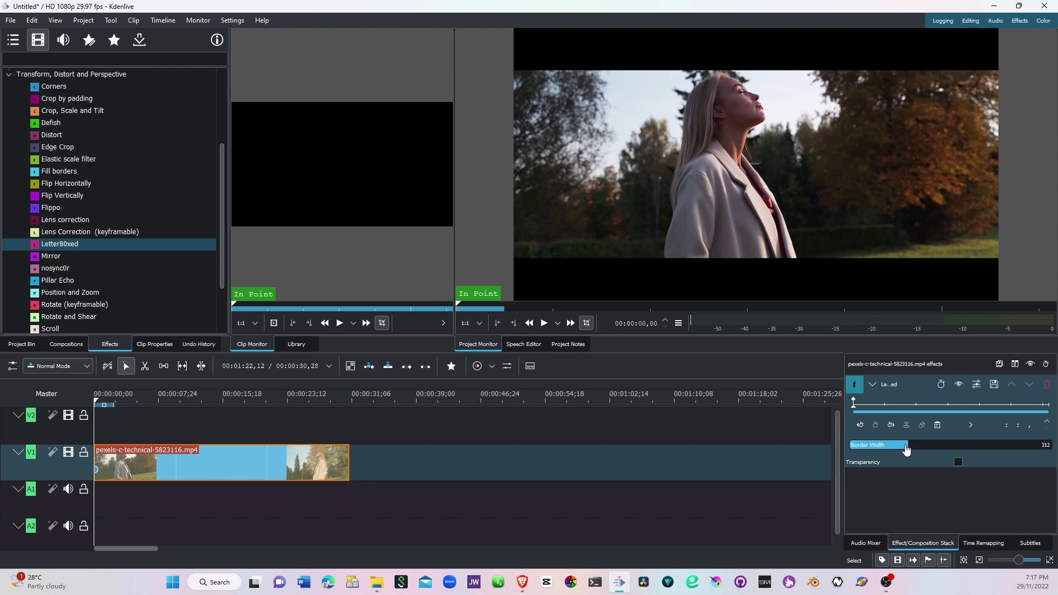
pyautogui.scroll(-3, 906, 450)
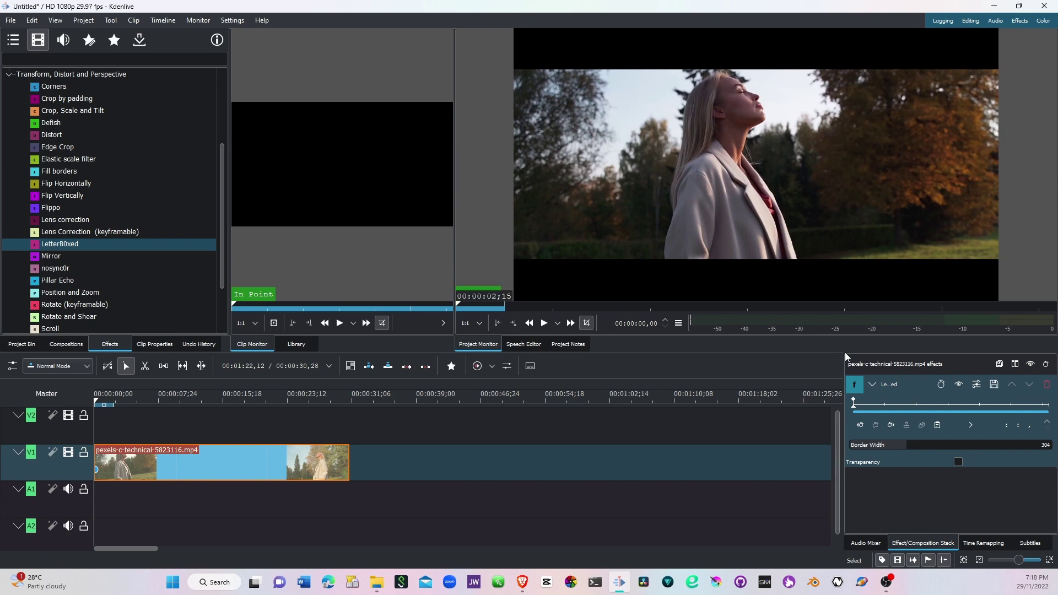
pyautogui.scroll(-5, 904, 451)
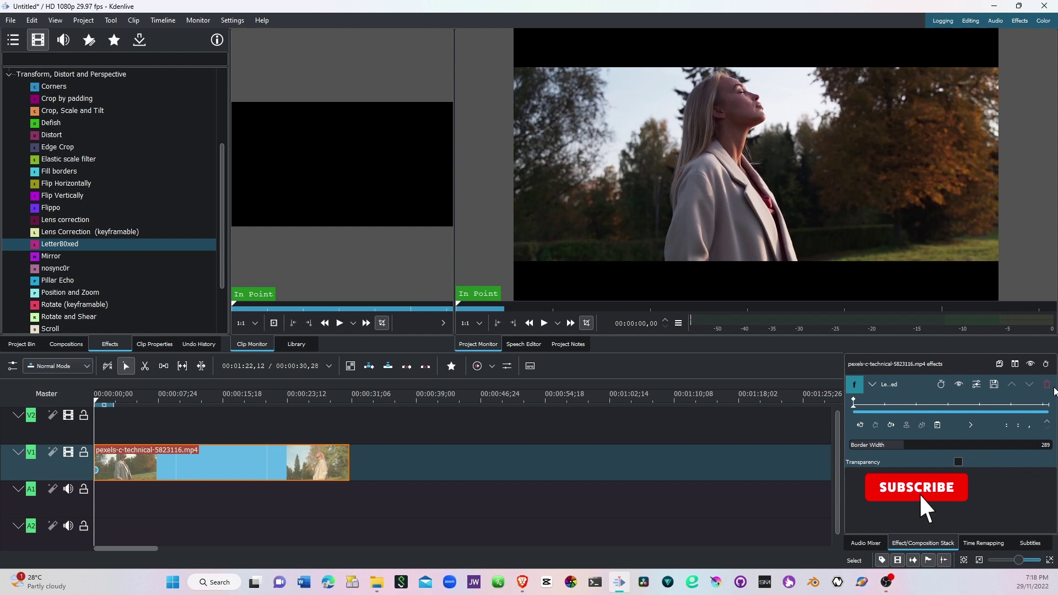
# - Replace LetterBOxed with the Fill borders effect on the V1 clip, defaulting to Smear mode
pyautogui.click(1047, 384)
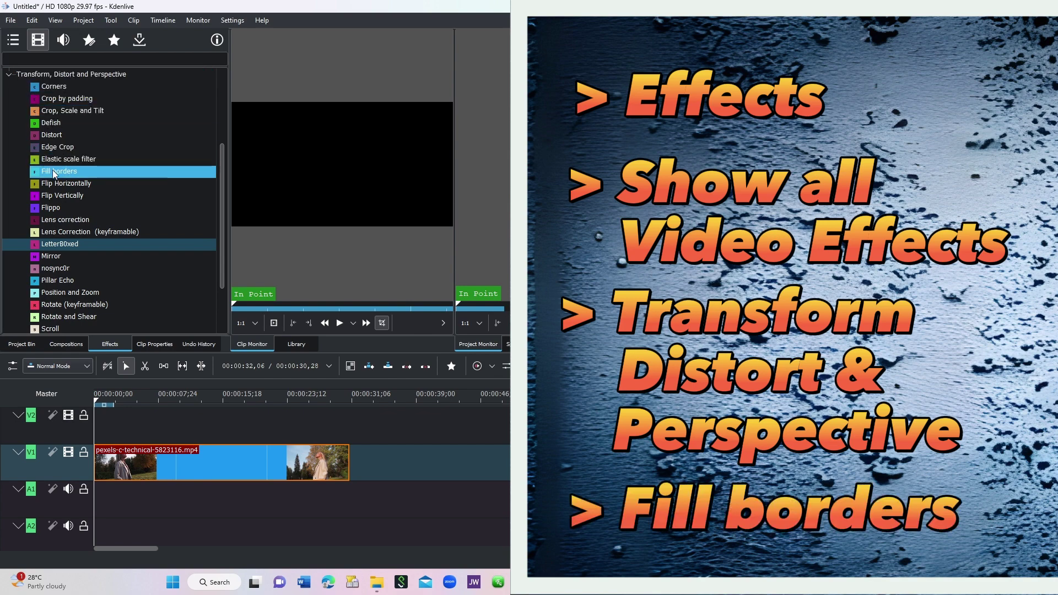
pyautogui.moveTo(52, 169); pyautogui.dragTo(229, 465)
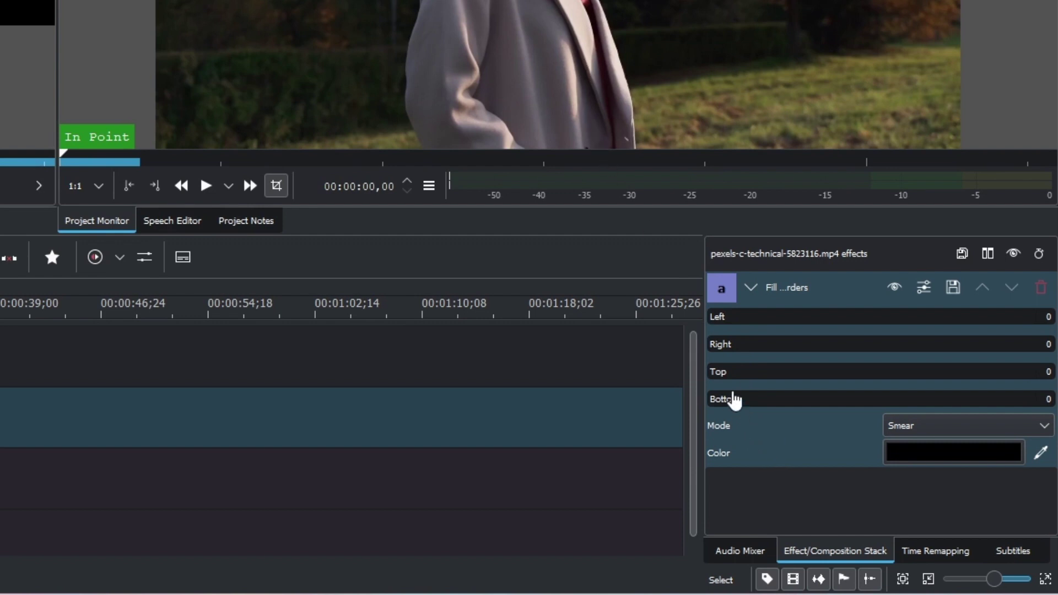
# - Set the Fill borders Top and Bottom values to 200
pyautogui.click(1045, 372)
pyautogui.doubleClick(1045, 371)
pyautogui.write('200')
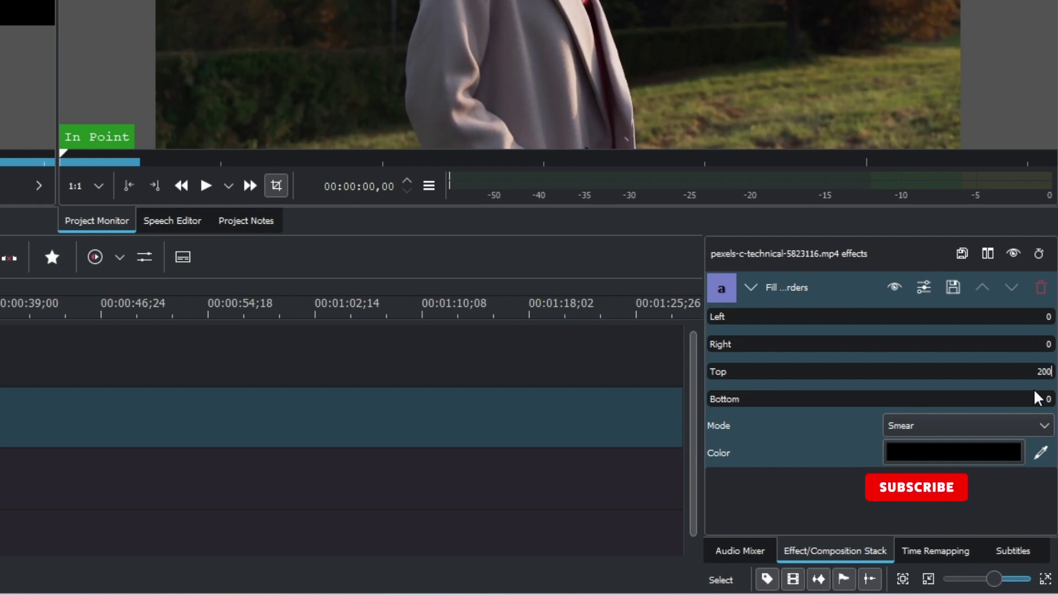
pyautogui.press('Tab')
pyautogui.write('2')
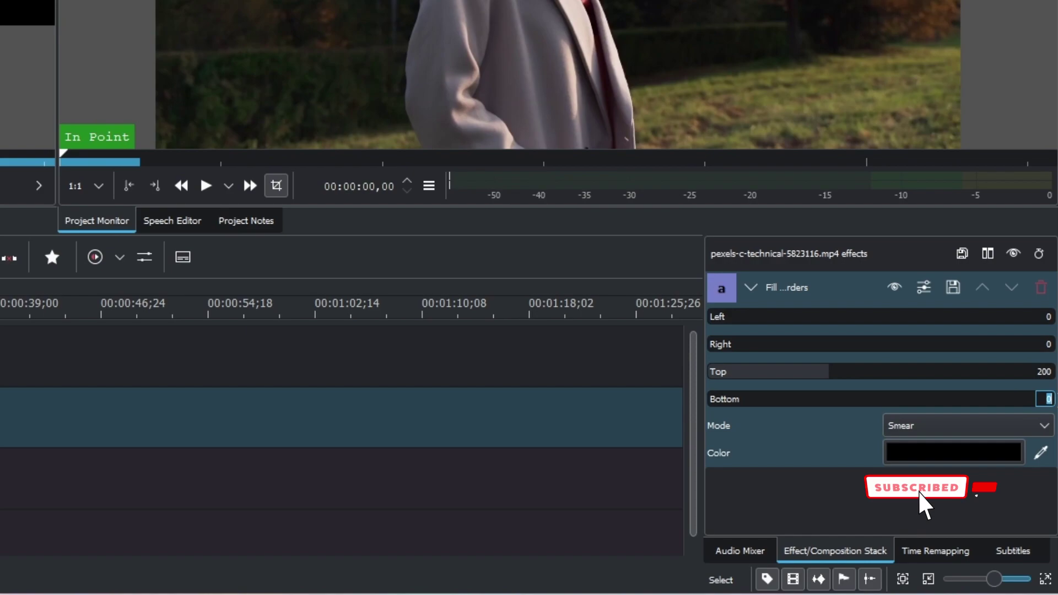
pyautogui.write('00')
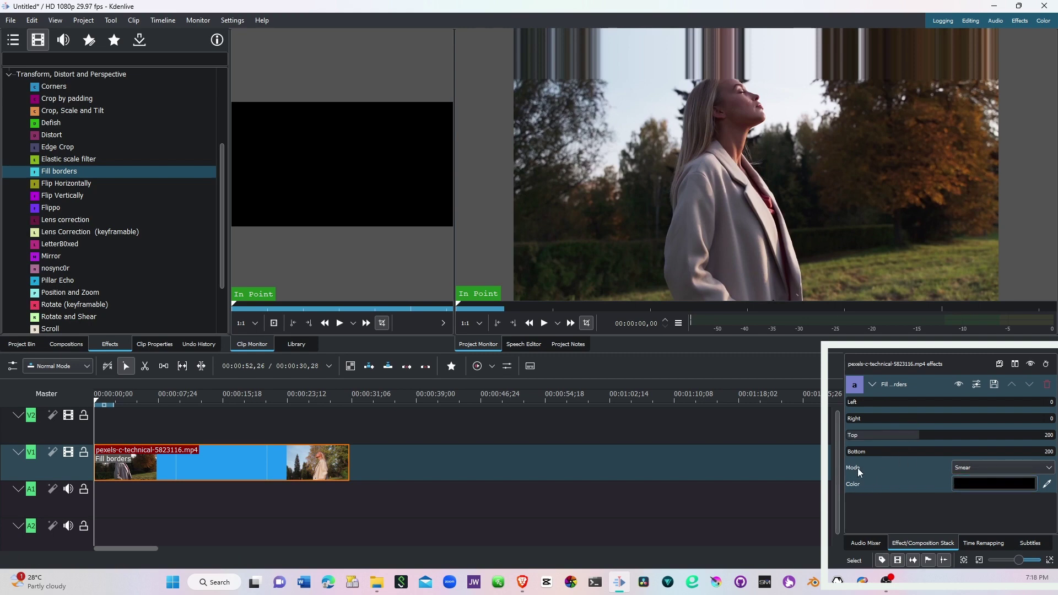
# - Switch Fill borders to Fixed mode with Top and Bottom at 150
pyautogui.click(972, 469)
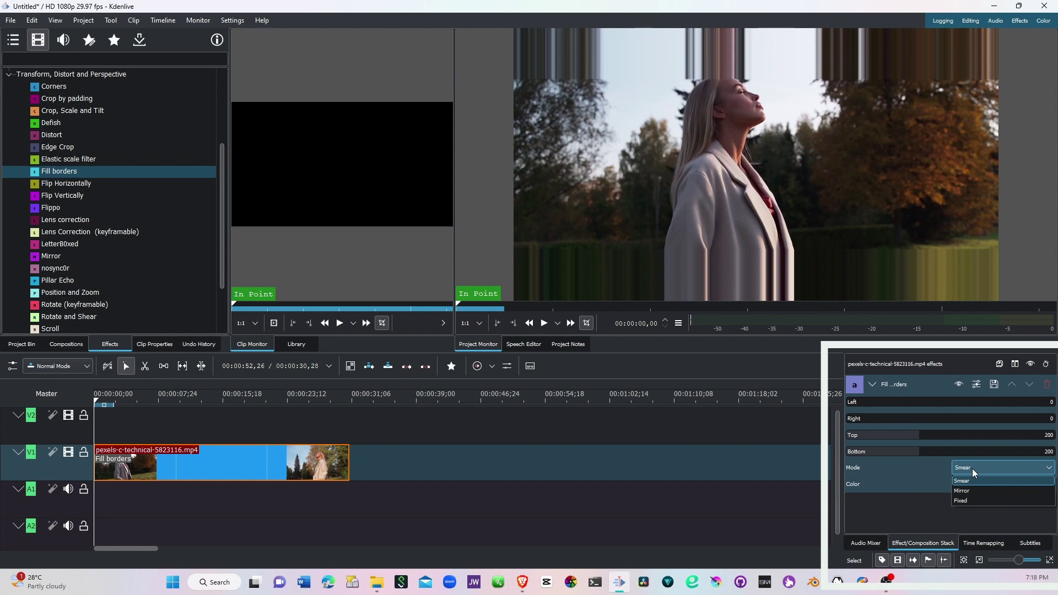
pyautogui.click(963, 500)
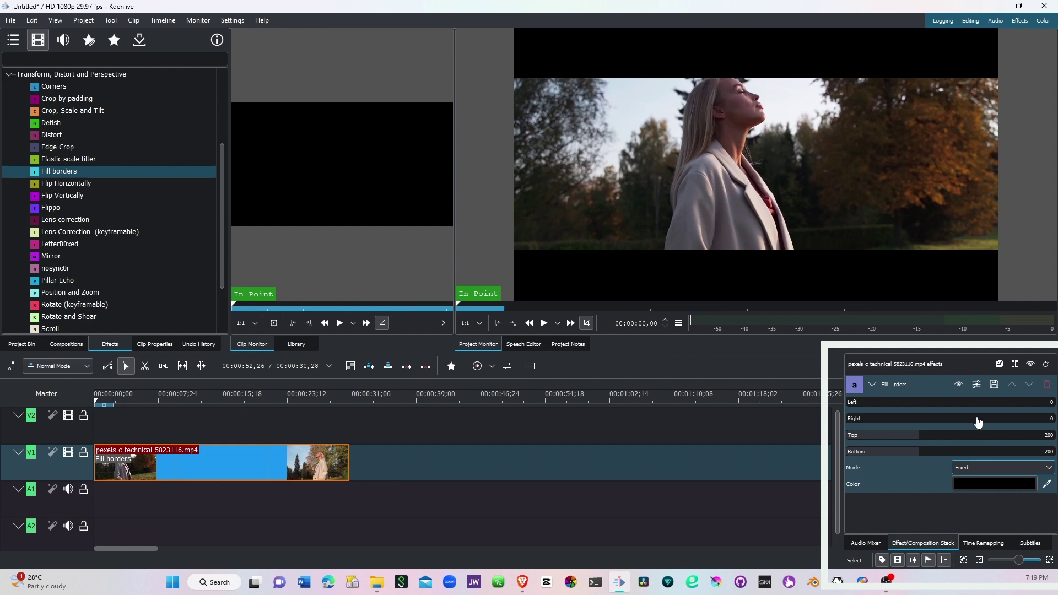
pyautogui.click(1046, 435)
pyautogui.write('150')
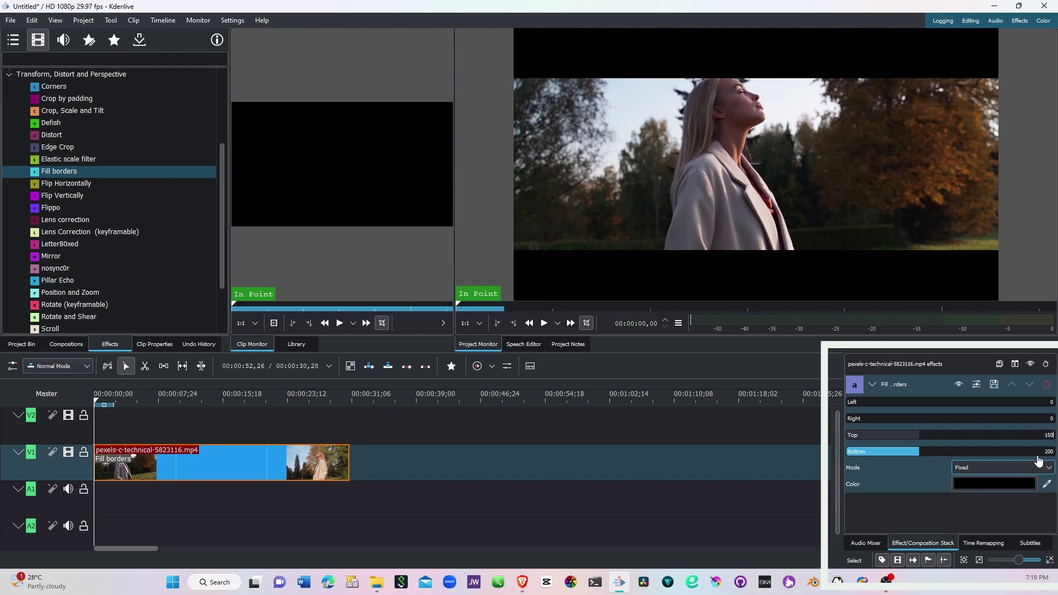
pyautogui.click(1048, 451)
pyautogui.doubleClick(1047, 452)
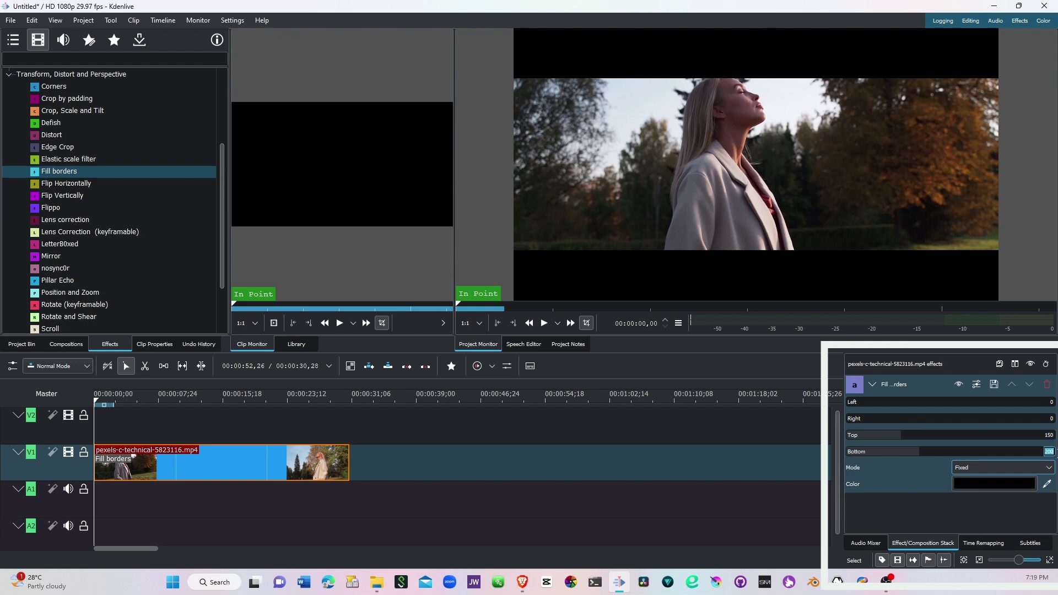
pyautogui.write('150')
pyautogui.press('Return')
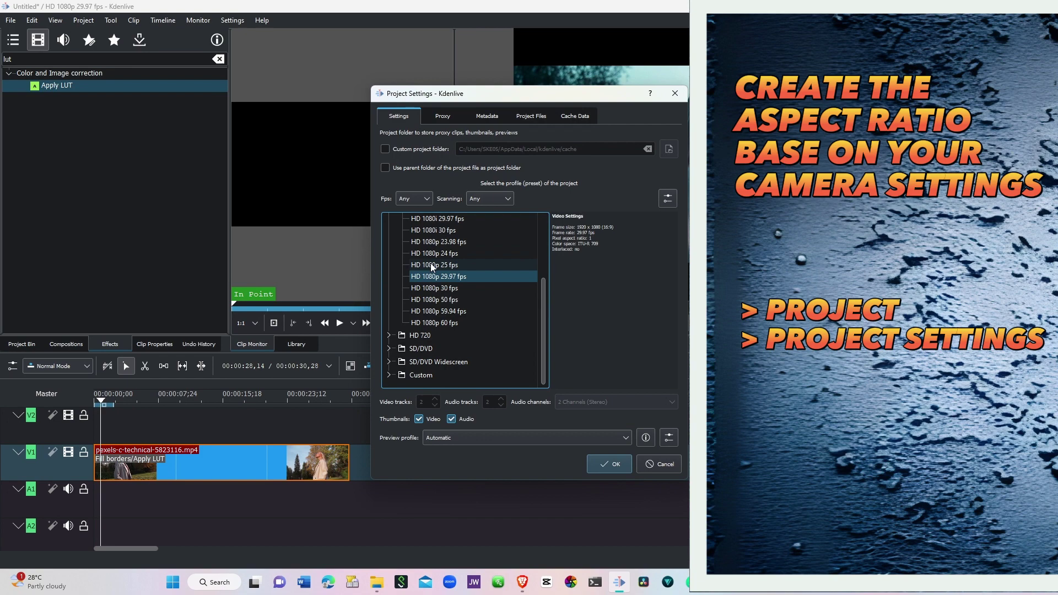
# - Choose the HD 1080p 60 fps profile (1920 x 1080) in Project Settings
pyautogui.scroll(2, 440, 298)
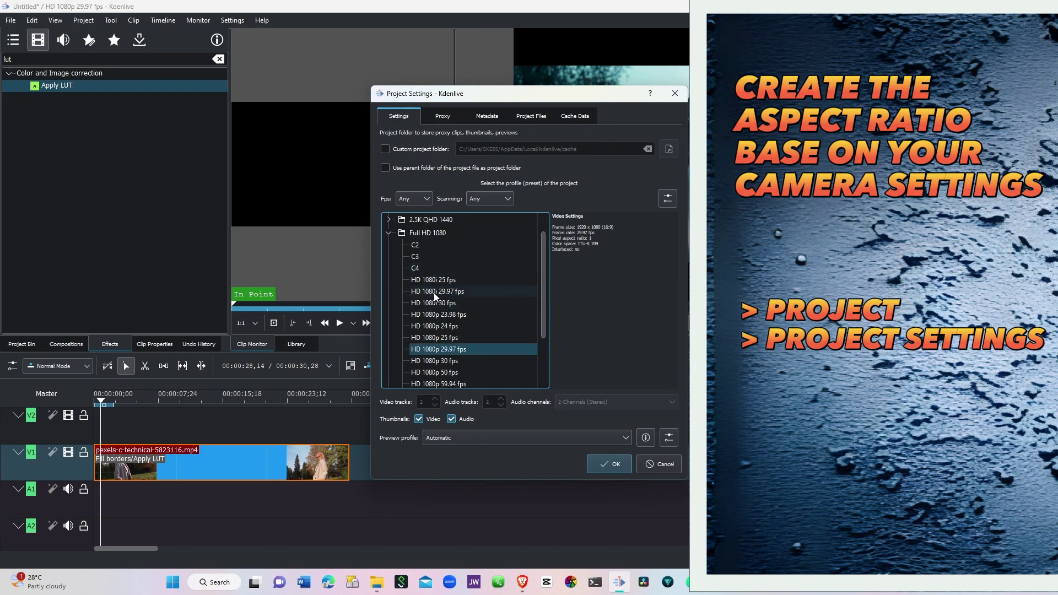
pyautogui.scroll(-1, 435, 296)
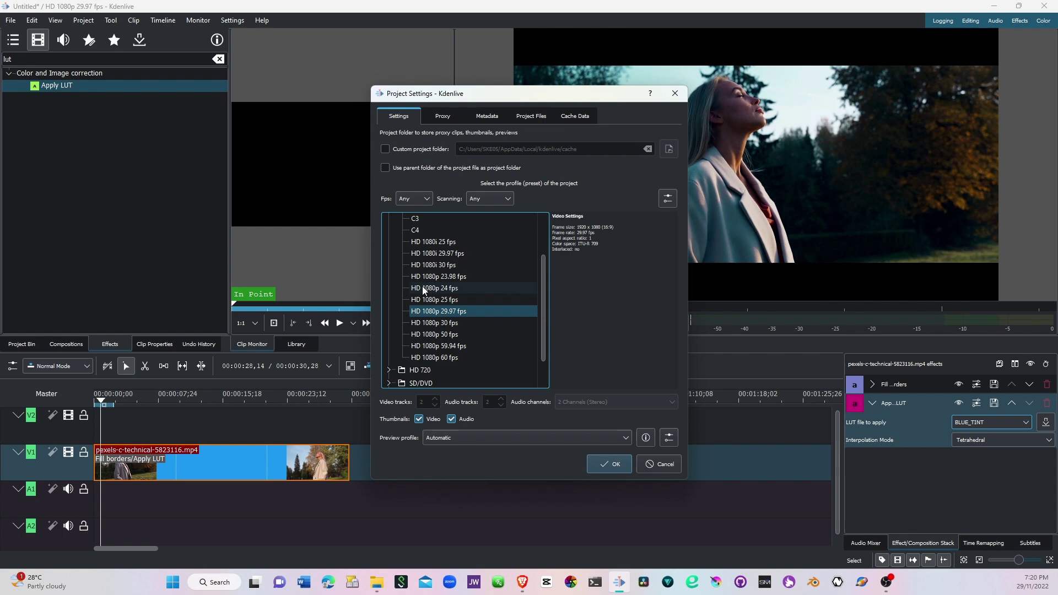
pyautogui.scroll(2, 426, 301)
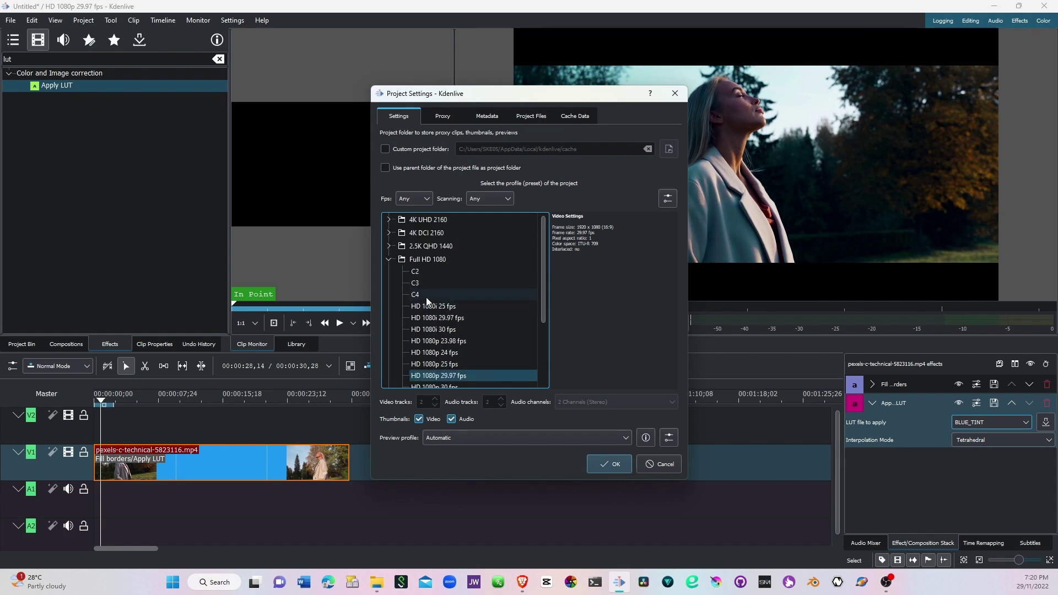
pyautogui.click(389, 220)
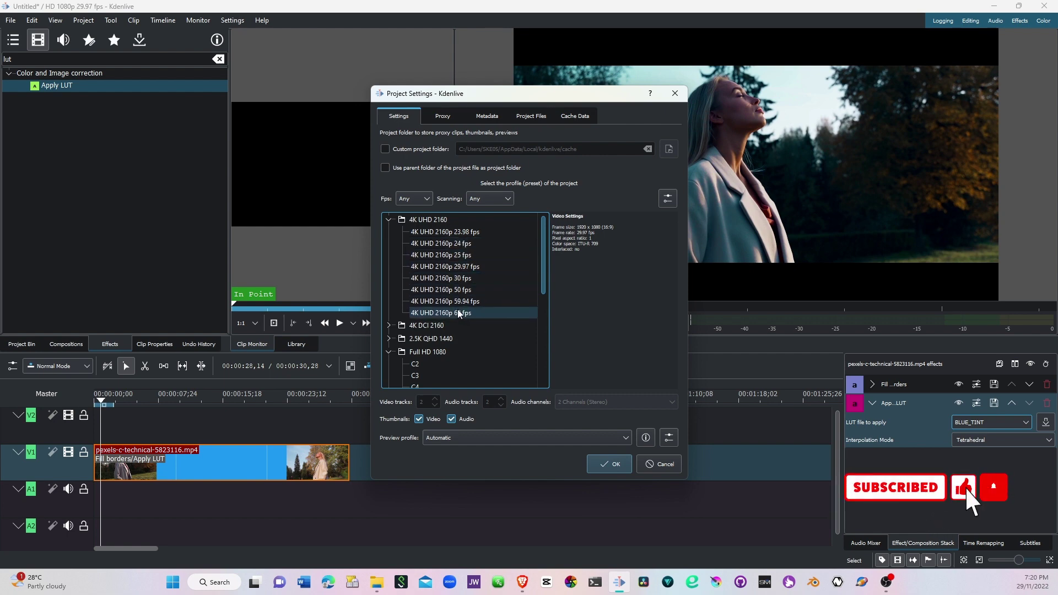
pyautogui.scroll(-5, 441, 336)
pyautogui.click(461, 323)
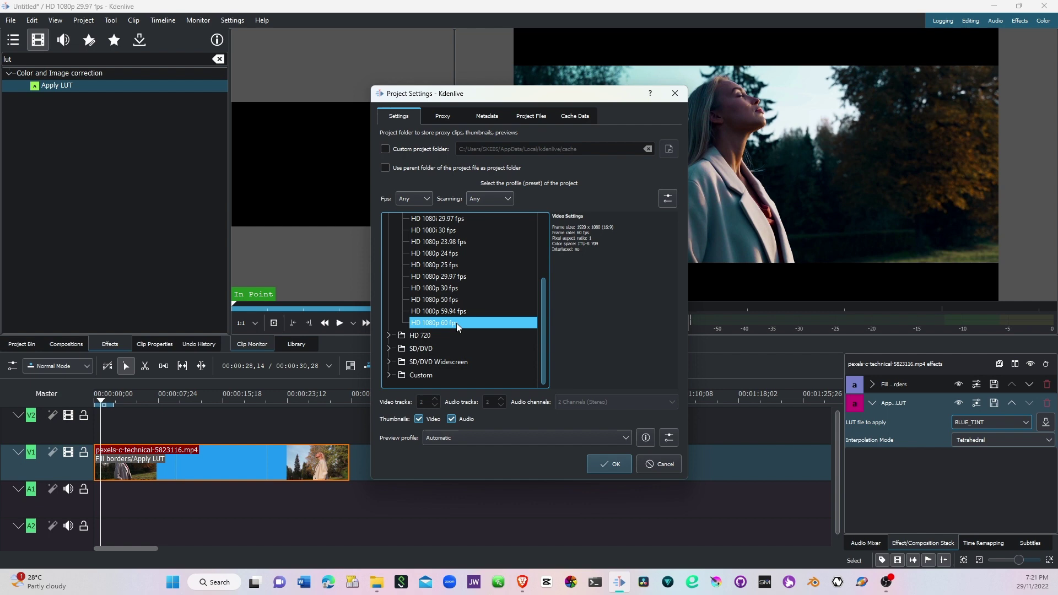
# - Create a new profile from HD 1080p 60 fps and name it C6
pyautogui.click(665, 202)
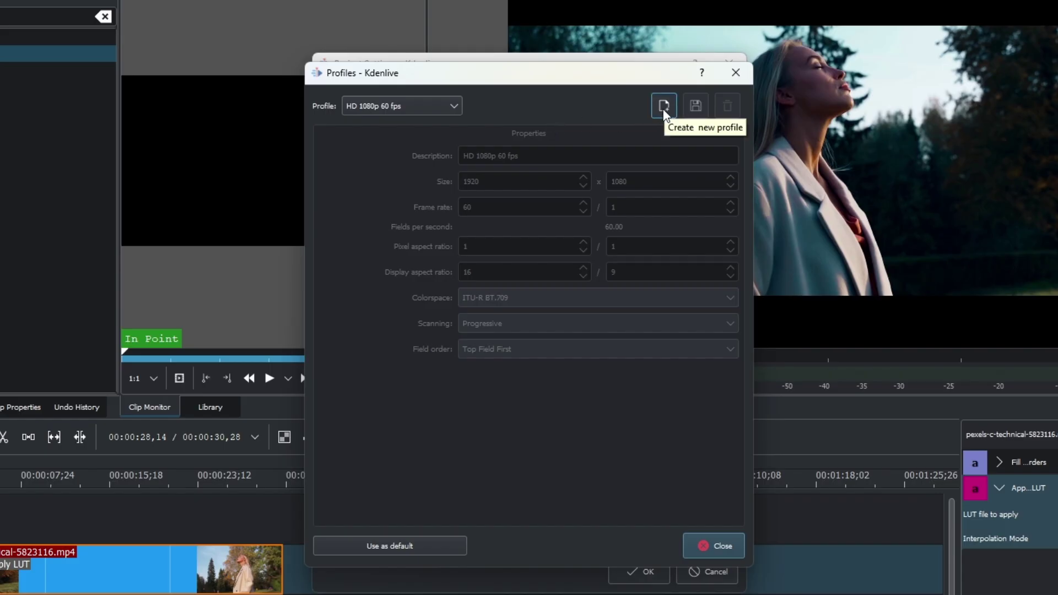
pyautogui.click(664, 107)
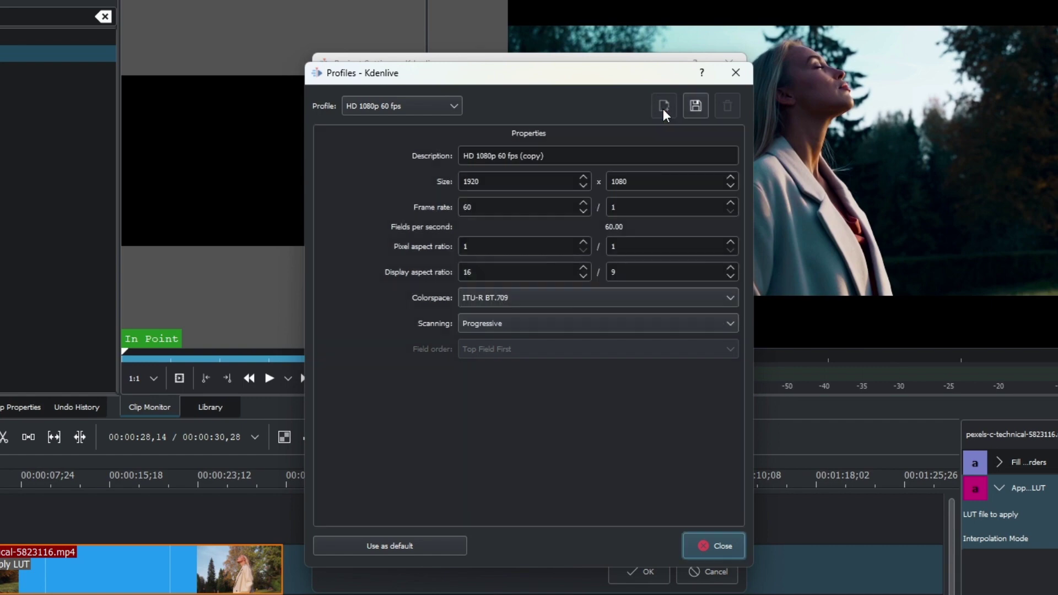
pyautogui.click(463, 159)
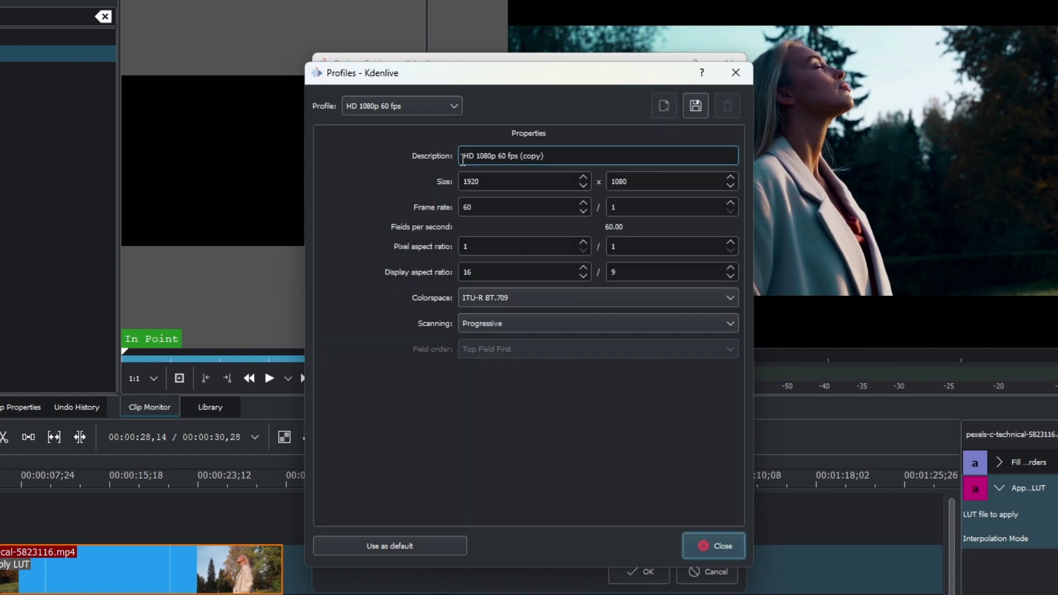
pyautogui.moveTo(551, 157); pyautogui.dragTo(465, 152)
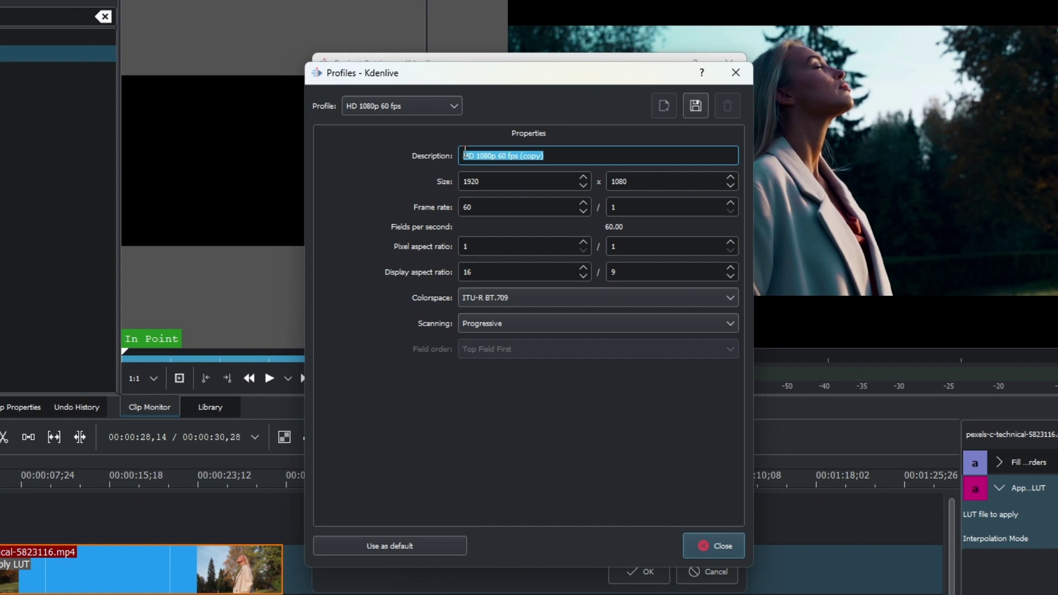
pyautogui.write('C')
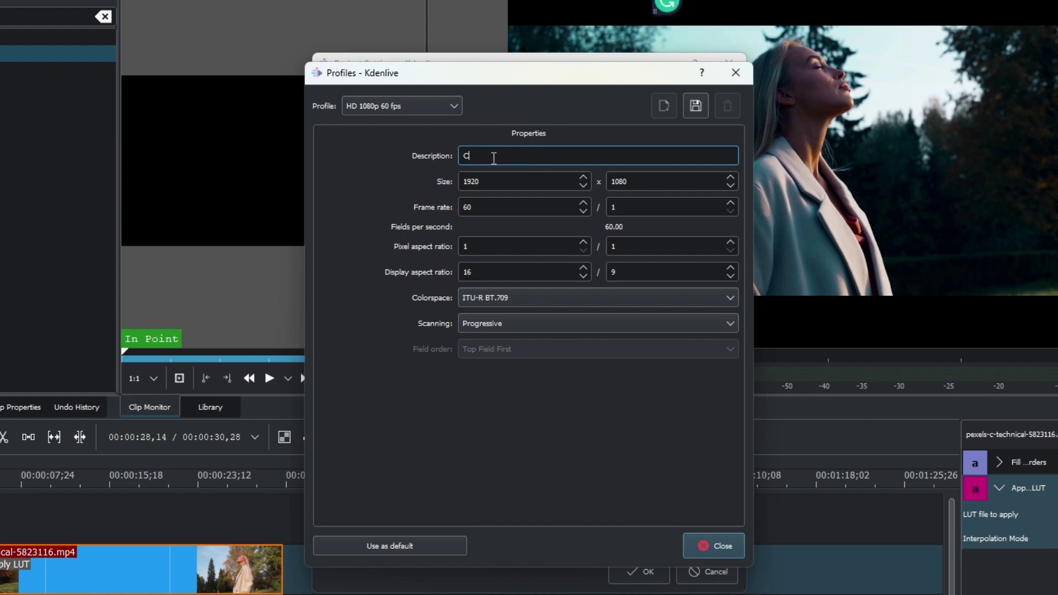
pyautogui.write('6')
# - Set the C6 profile's display aspect ratio to 21:9 and save it
pyautogui.click(496, 181)
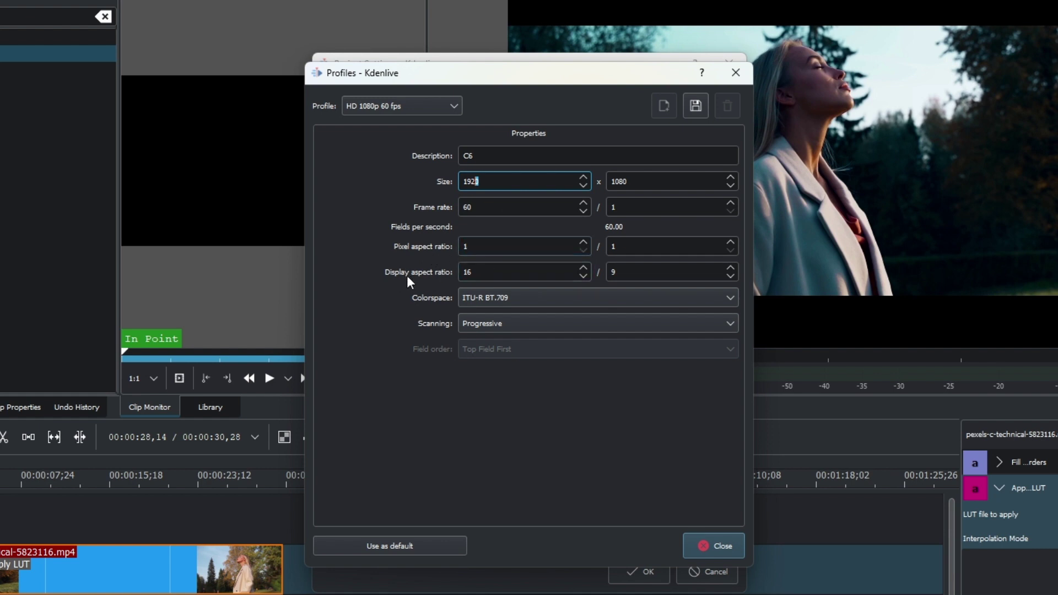
pyautogui.click(484, 274)
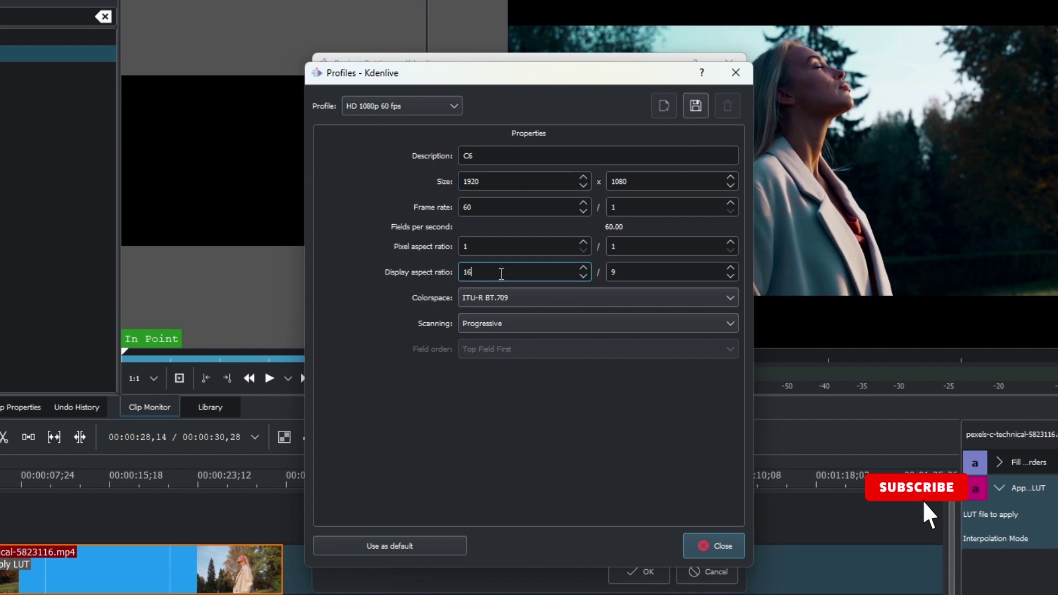
pyautogui.moveTo(501, 274); pyautogui.dragTo(458, 278)
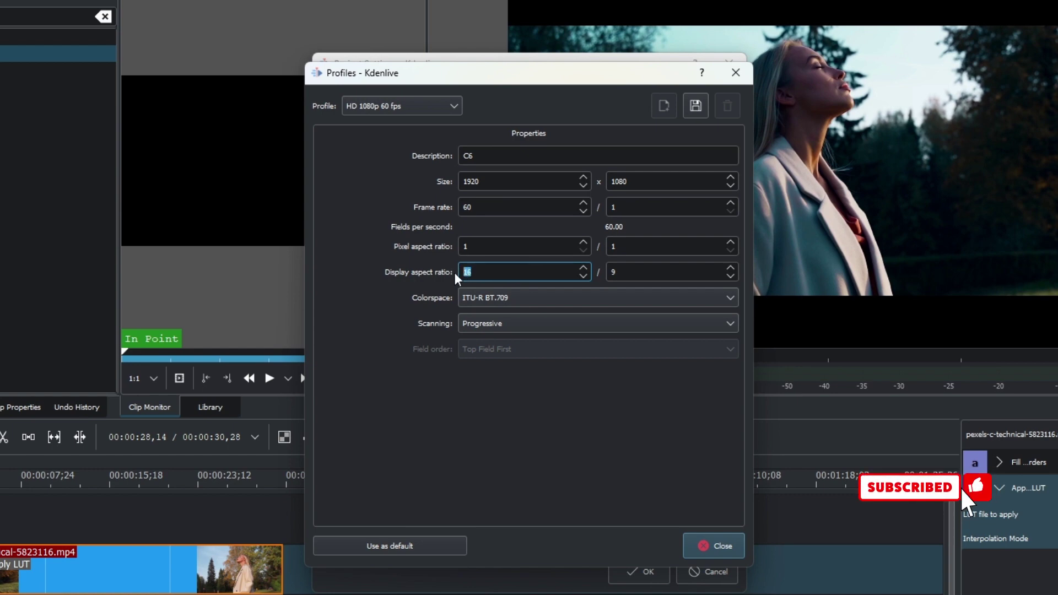
pyautogui.write('21')
pyautogui.click(635, 274)
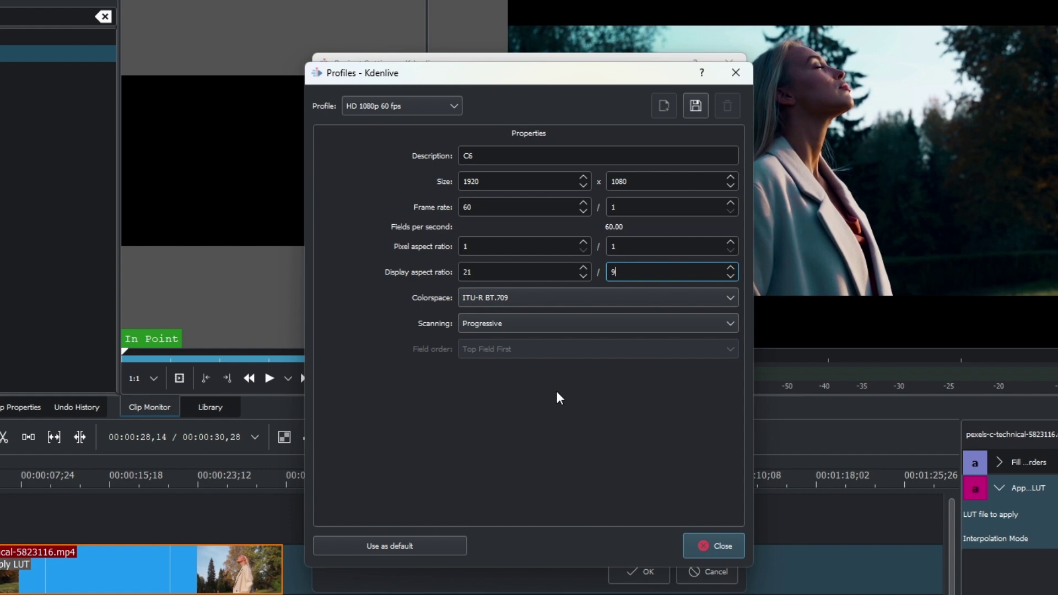
pyautogui.click(692, 108)
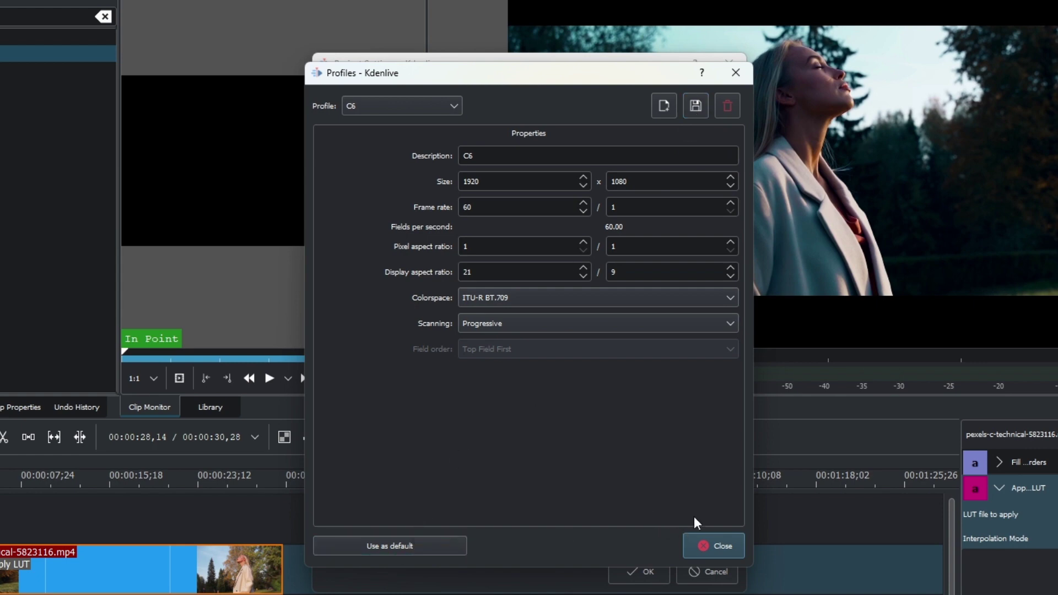
# - Switch the project to the C6 profile and confirm the profile change
pyautogui.click(719, 543)
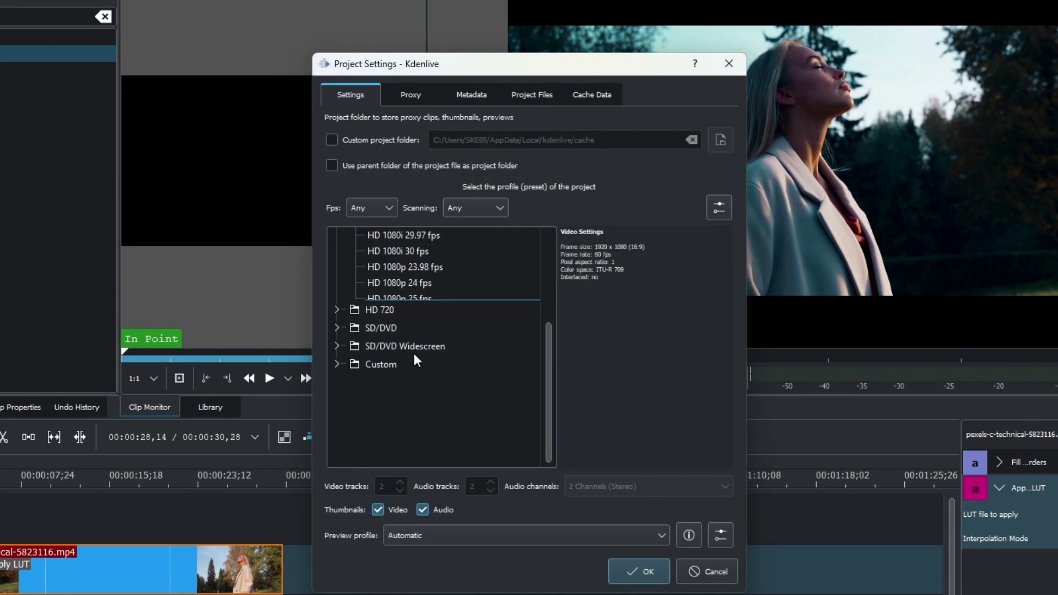
pyautogui.scroll(3, 415, 352)
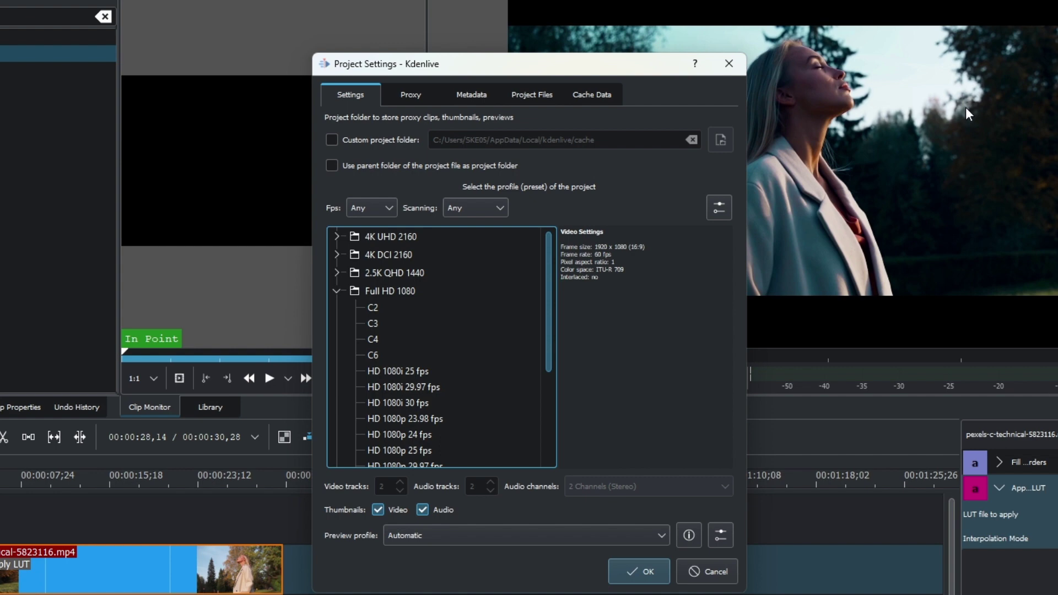
pyautogui.click(372, 358)
pyautogui.click(646, 576)
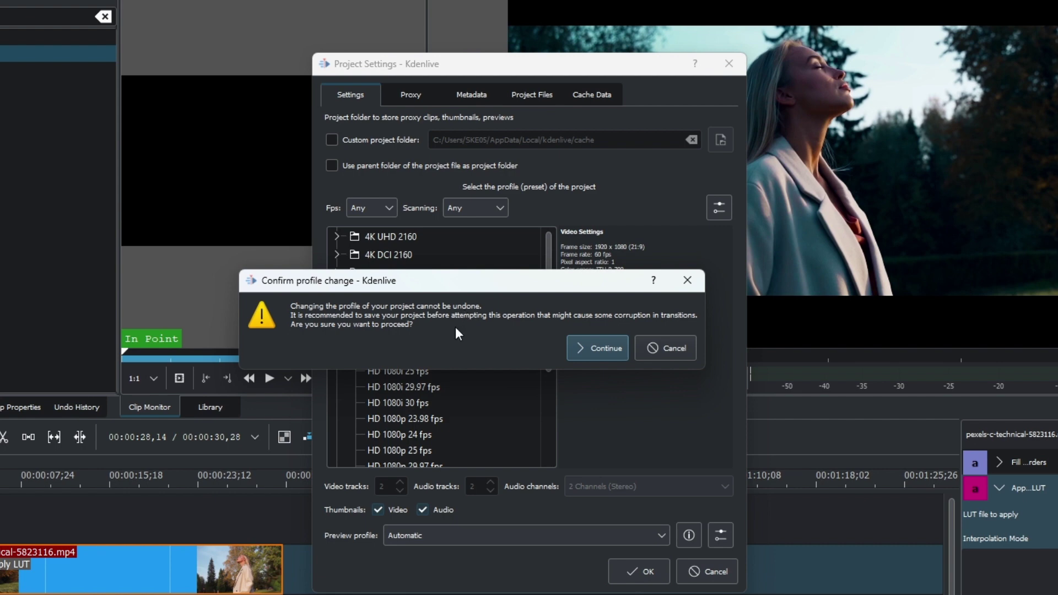
pyautogui.click(606, 346)
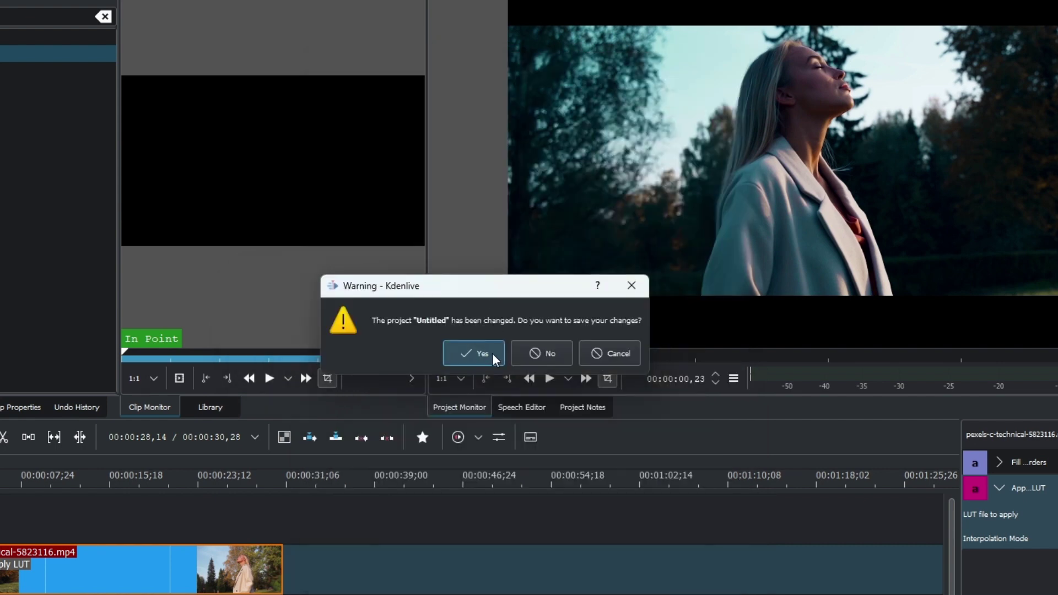
# - Save the project into the Kdenlive Project folder
pyautogui.click(492, 352)
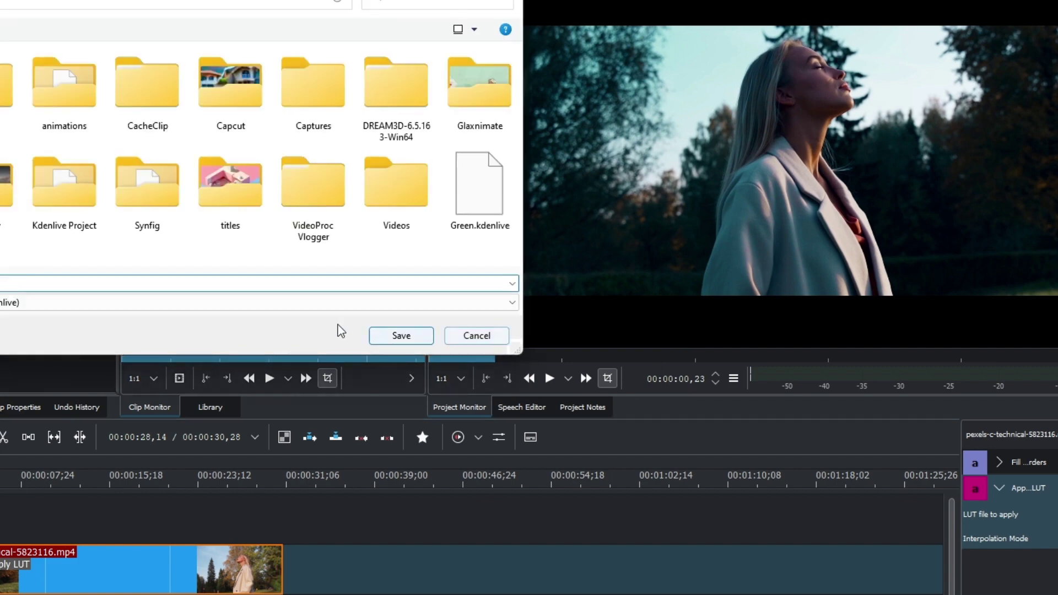
pyautogui.doubleClick(83, 172)
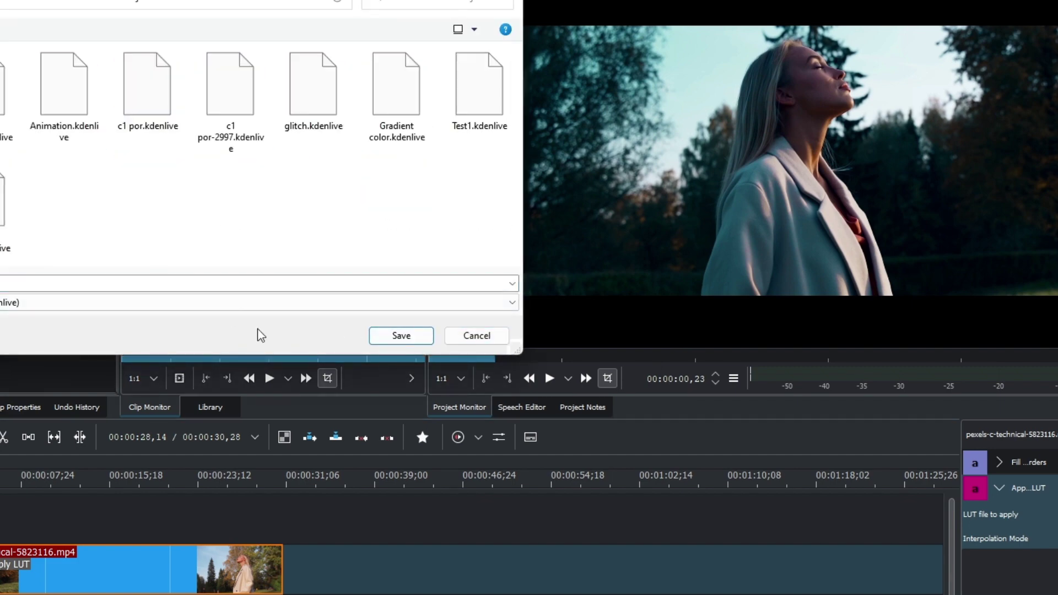
pyautogui.click(398, 335)
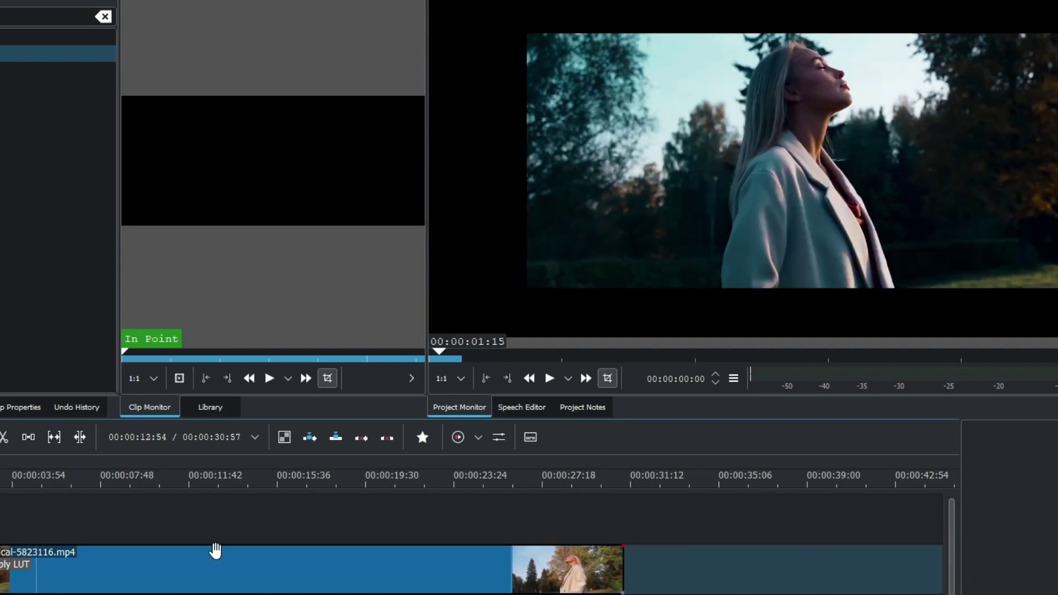
# - Select the timeline clip to display its Fill borders and Apply LUT effects
pyautogui.click(214, 551)
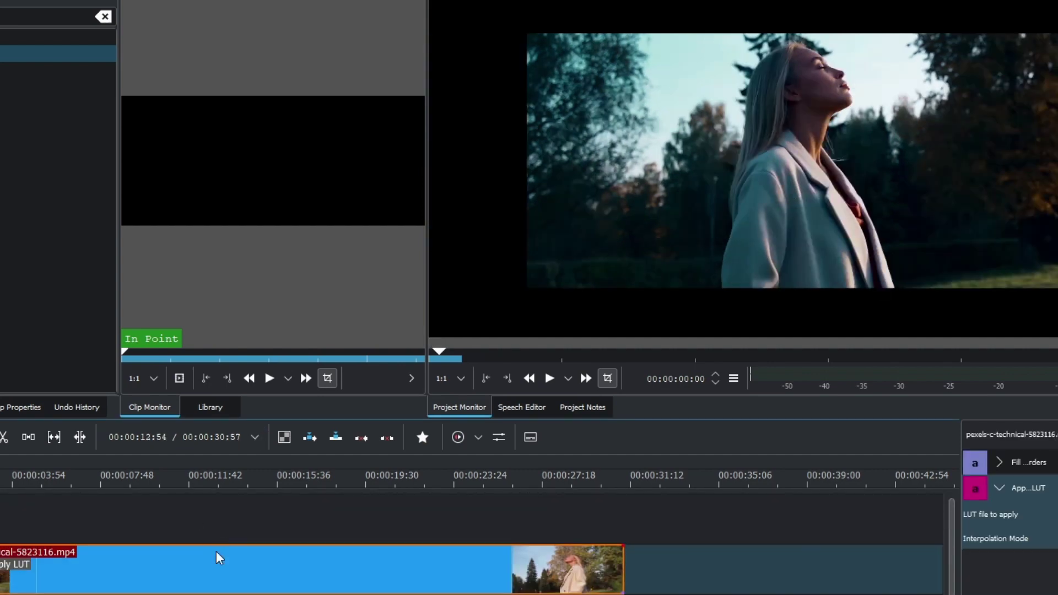